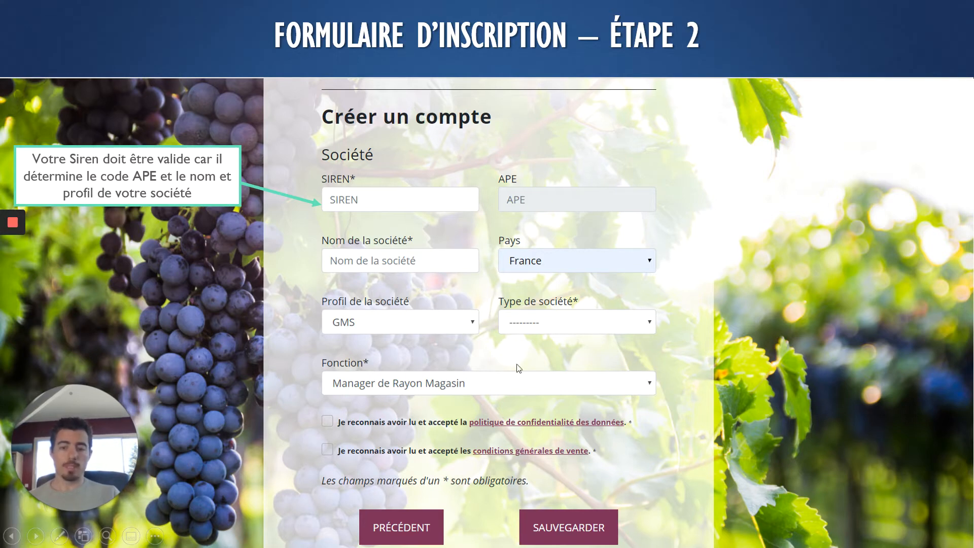
- Accept the data privacy policy and general terms of sale, save the step-2 form, and continue to the welcome e-mail
click(753, 355)
click(732, 364)
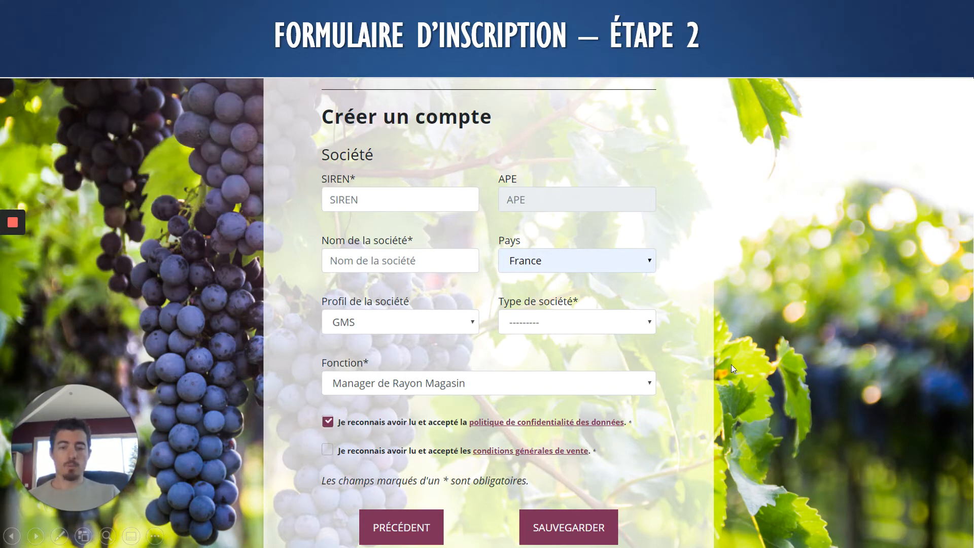
click(710, 368)
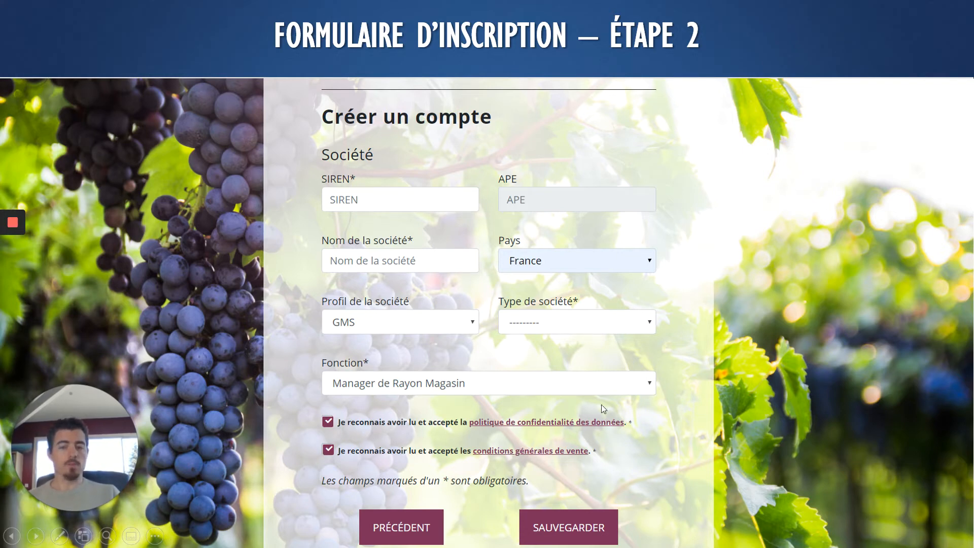
click(553, 529)
click(729, 429)
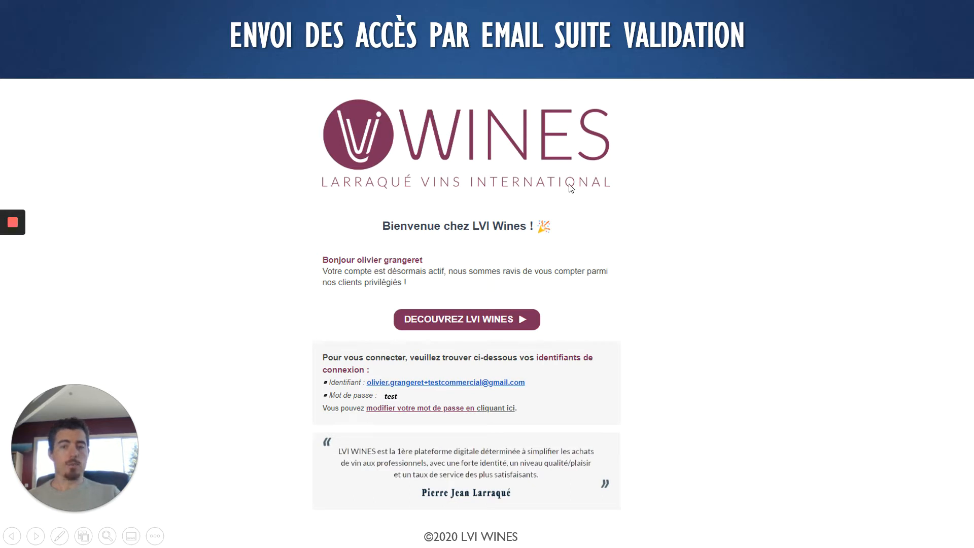
- Review the assigned-credentials and password-change notes, then open the LVI Wines sign-in page
click(546, 373)
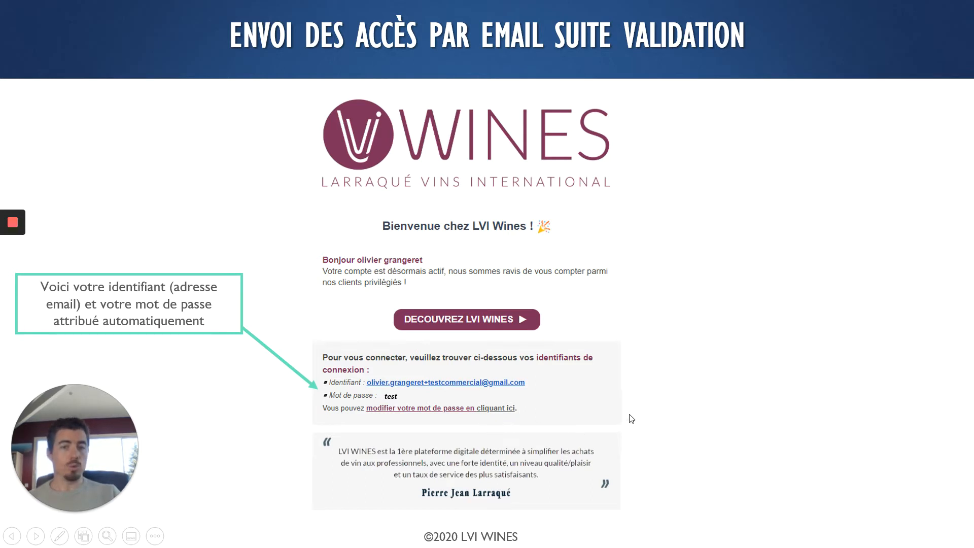
click(662, 396)
click(656, 407)
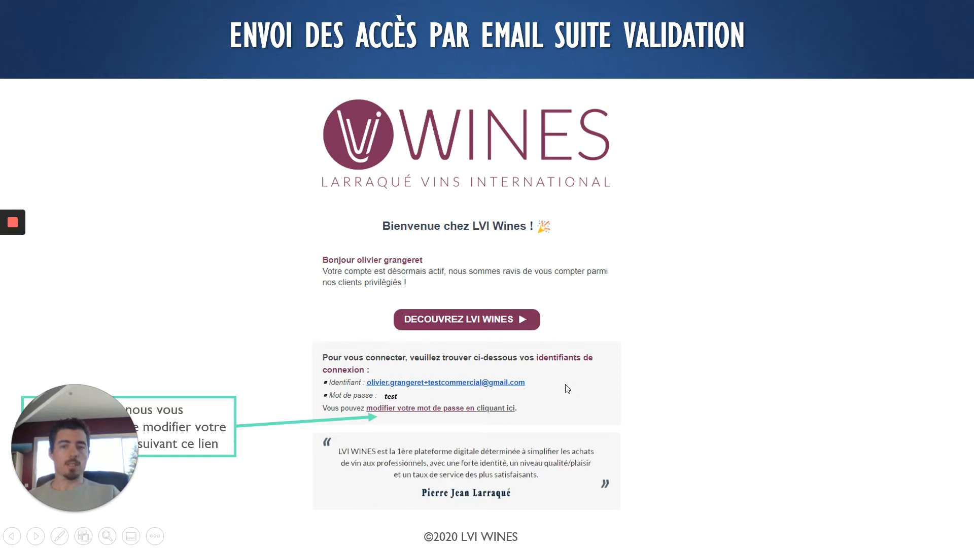
click(676, 319)
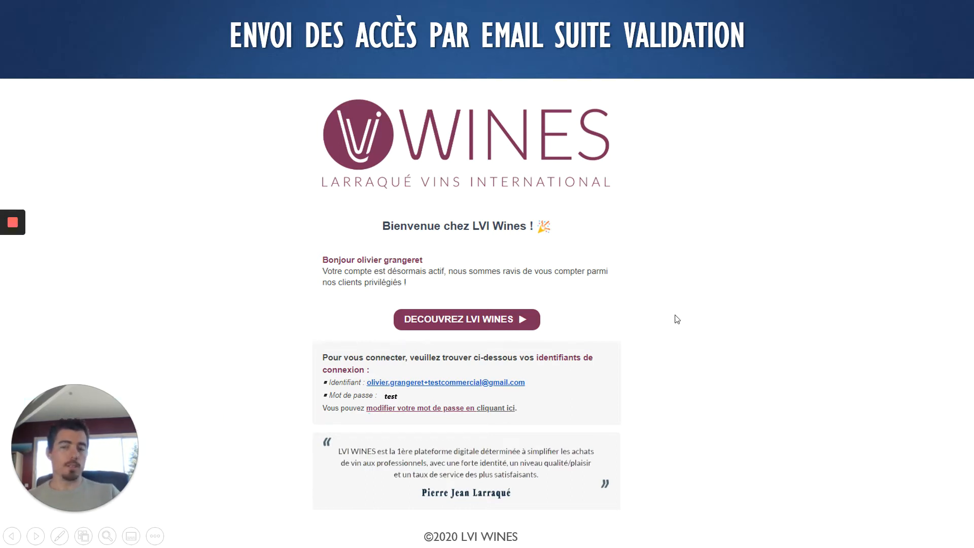
click(704, 307)
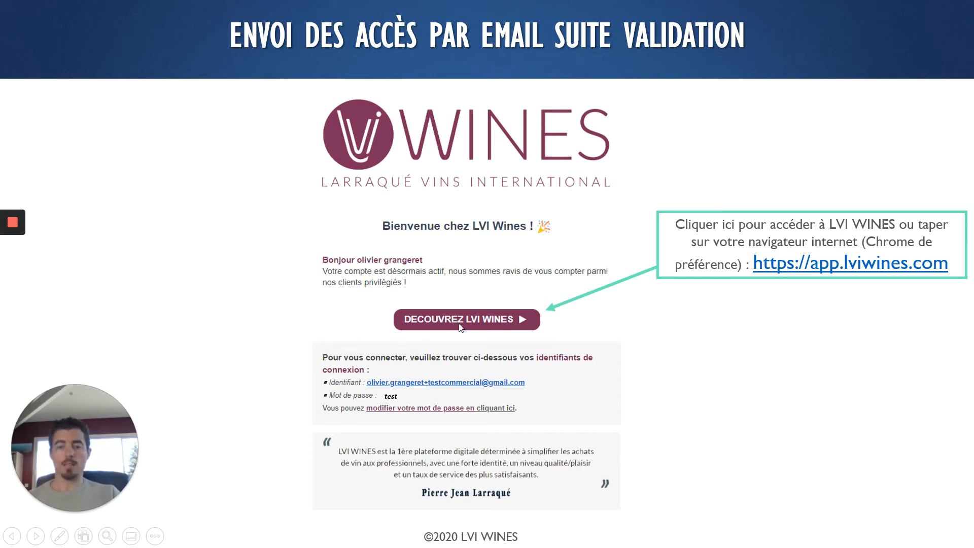
click(679, 354)
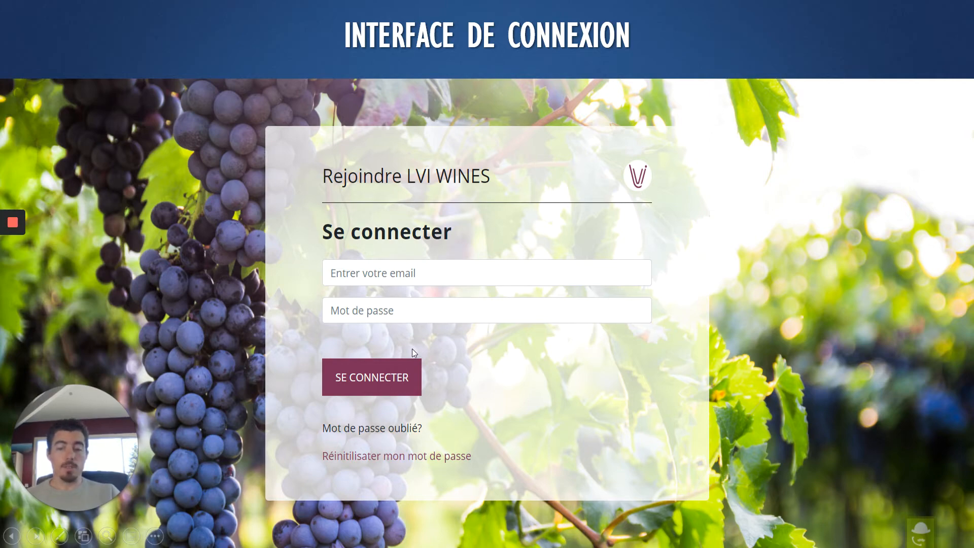
- Sign in with the account e-mail and password, dismiss the welcome message, and open Mon compte's profile
click(384, 378)
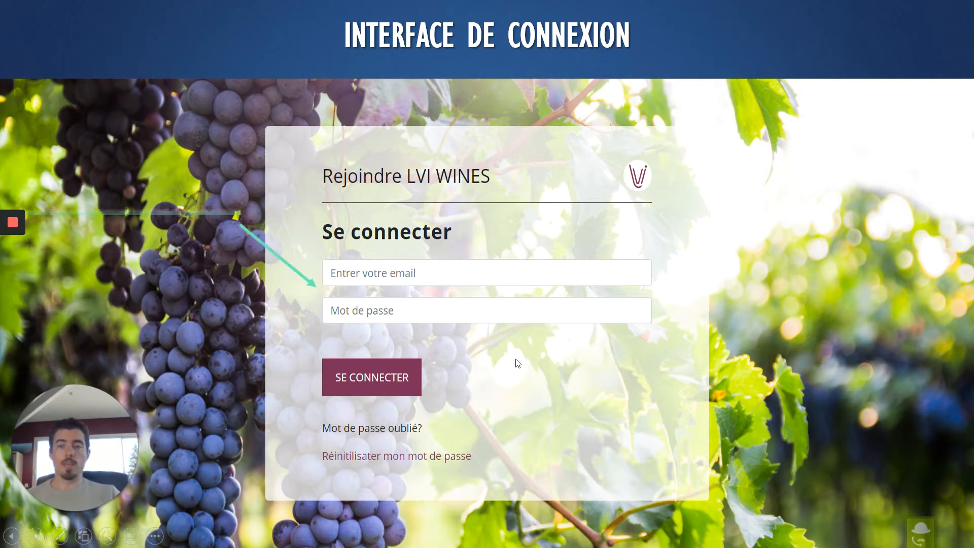
click(537, 381)
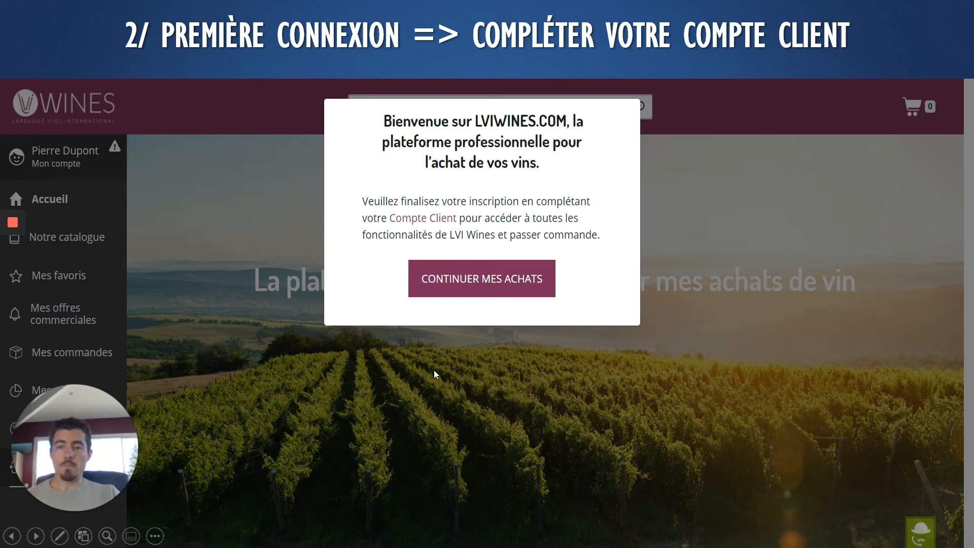
click(544, 388)
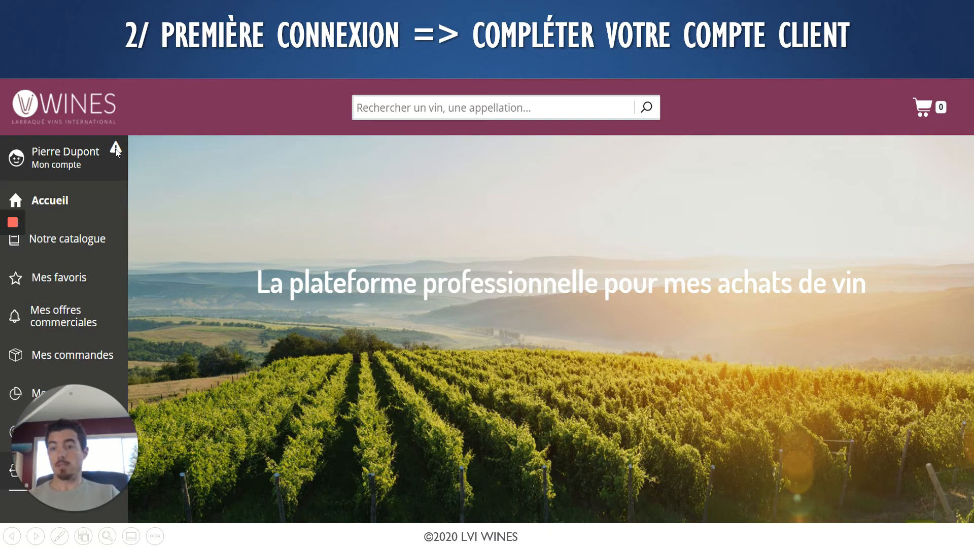
click(191, 176)
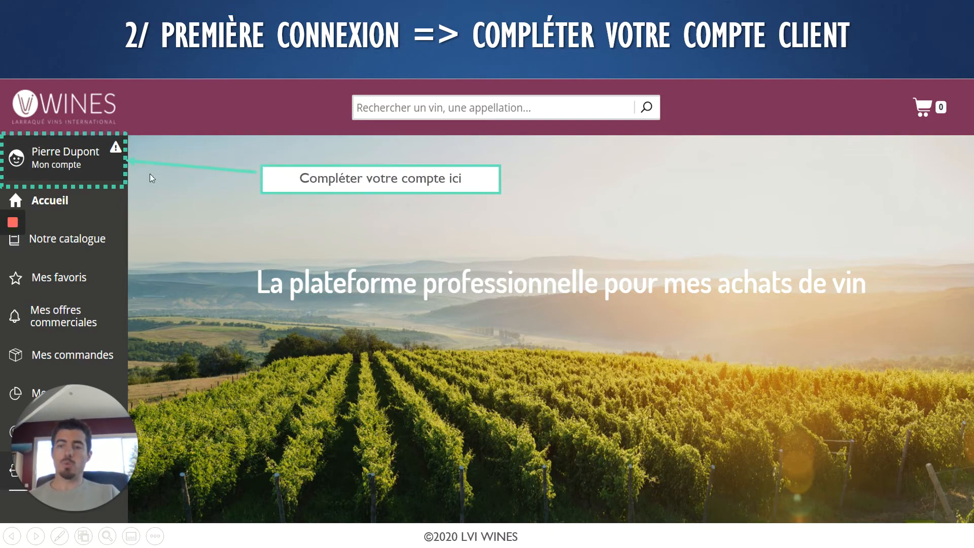
click(180, 205)
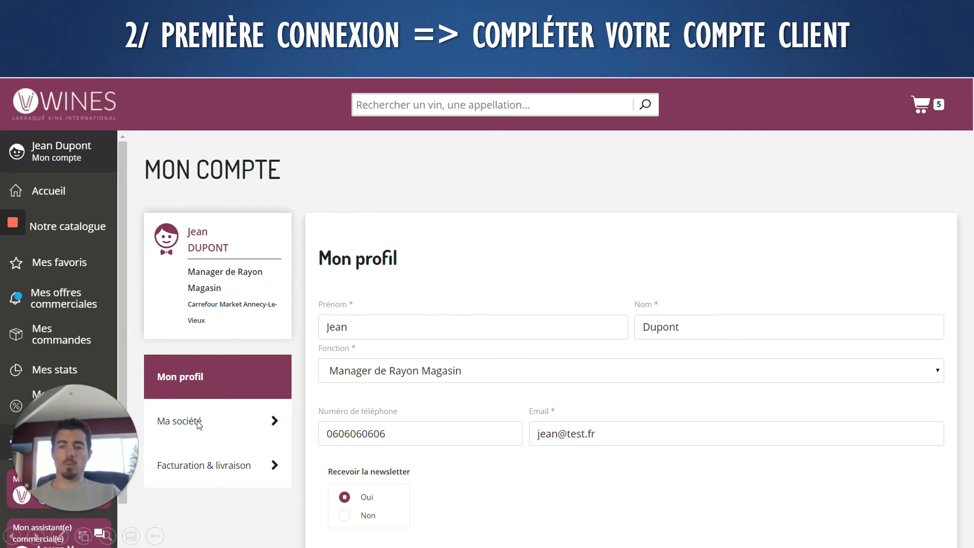
- Open the Ma société section of Mon compte to show Société Test's users list
click(208, 414)
click(201, 466)
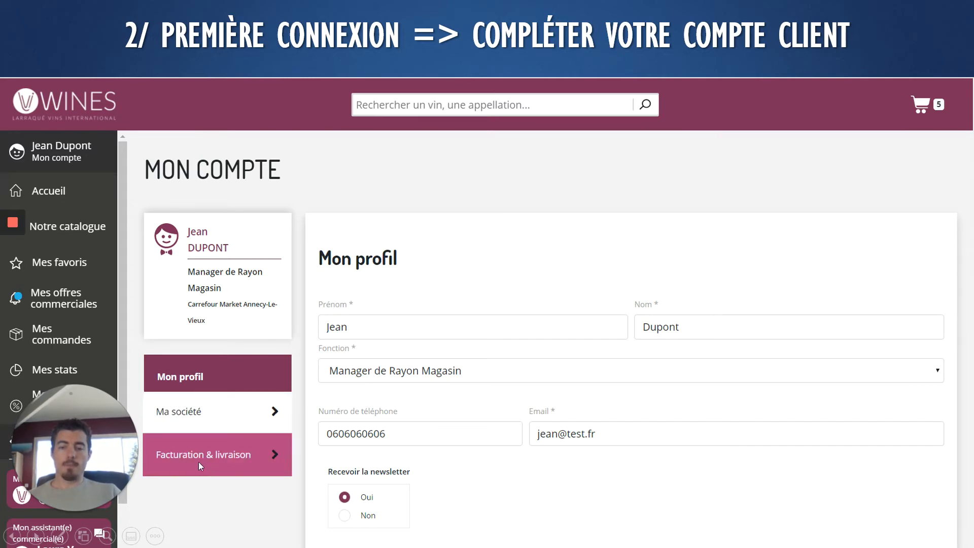
click(202, 421)
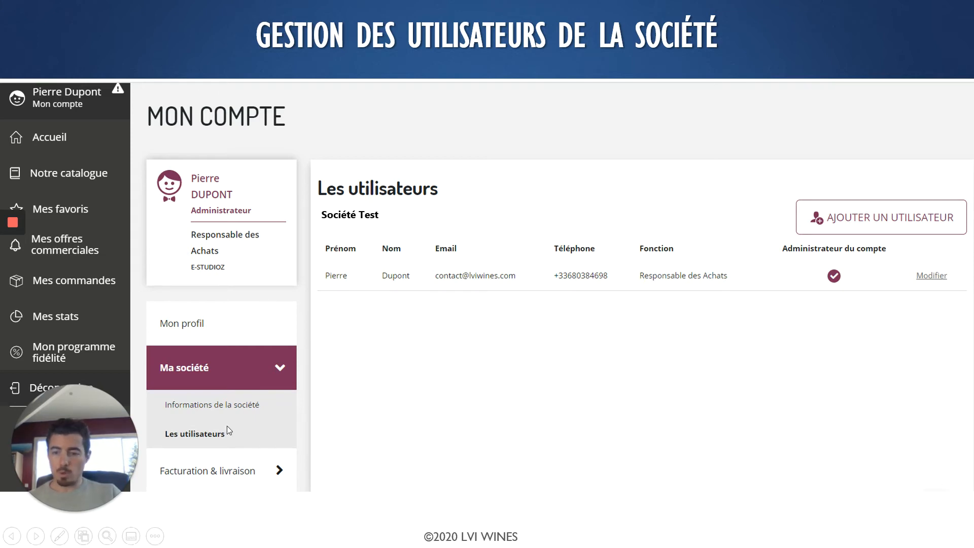
- Review the company users list and add-user note, then open Informations de facturation
click(218, 441)
click(681, 390)
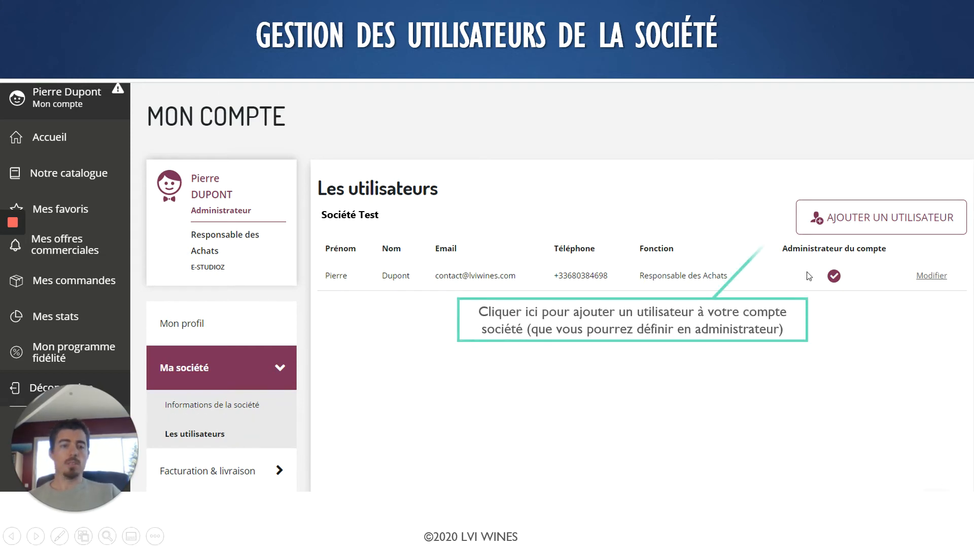
click(847, 219)
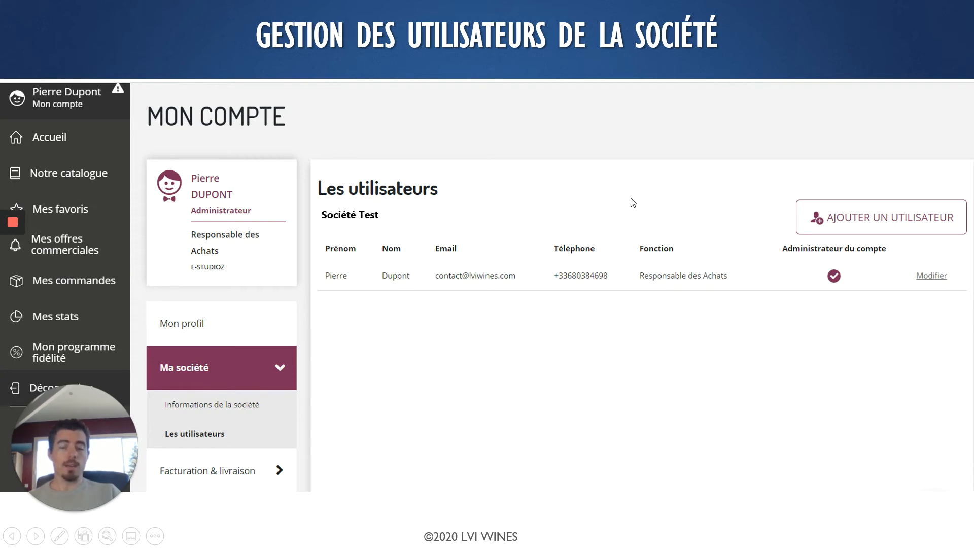
click(579, 373)
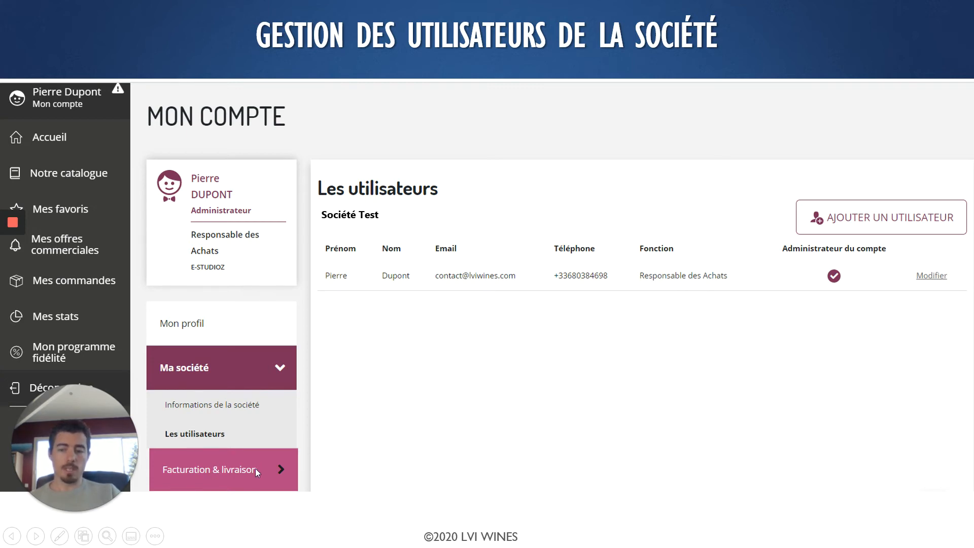
click(232, 467)
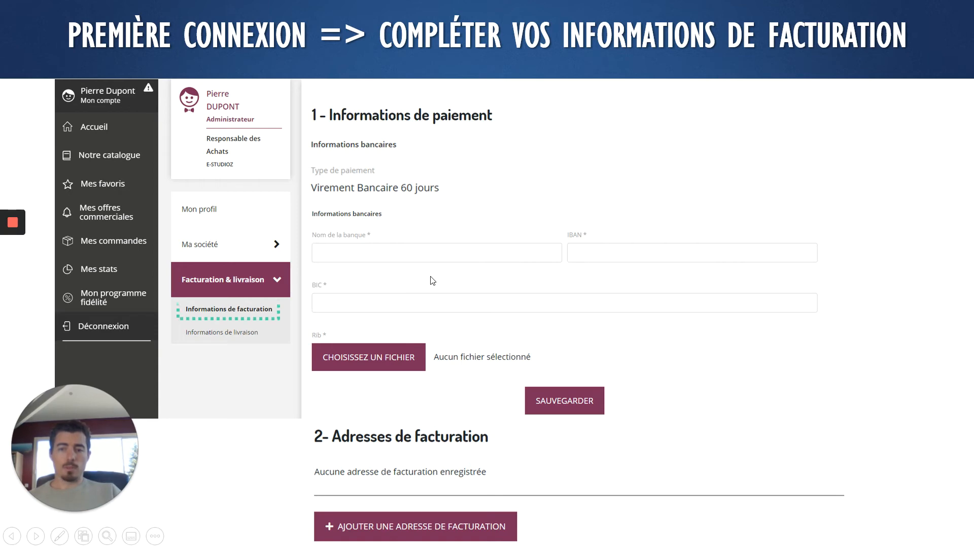
- Review the required bank fields, RIB upload and save reminder, then open the billing address form
click(566, 196)
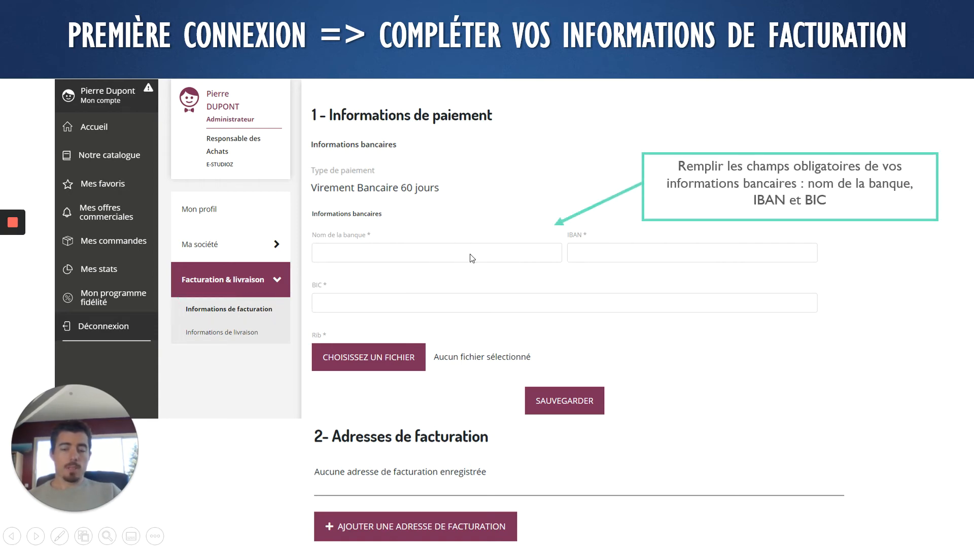
click(523, 265)
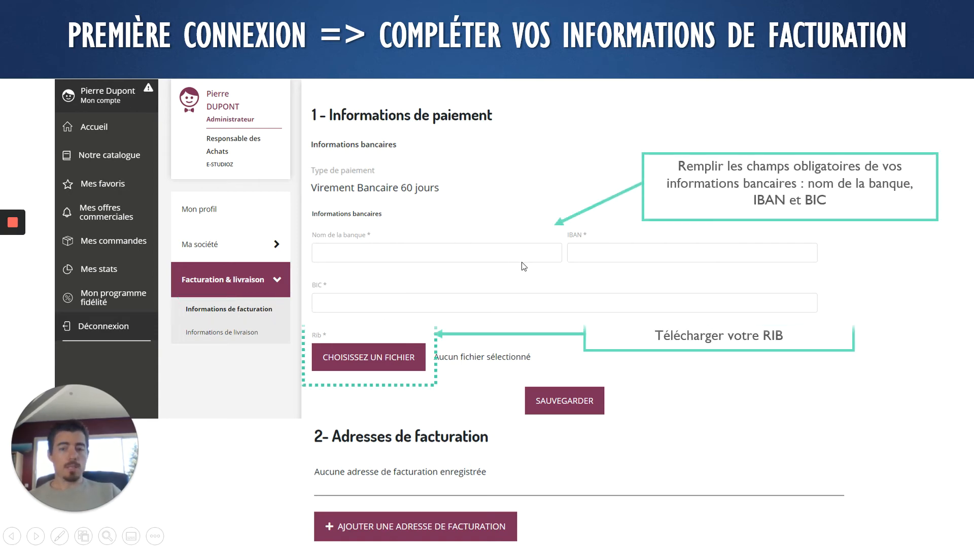
click(652, 222)
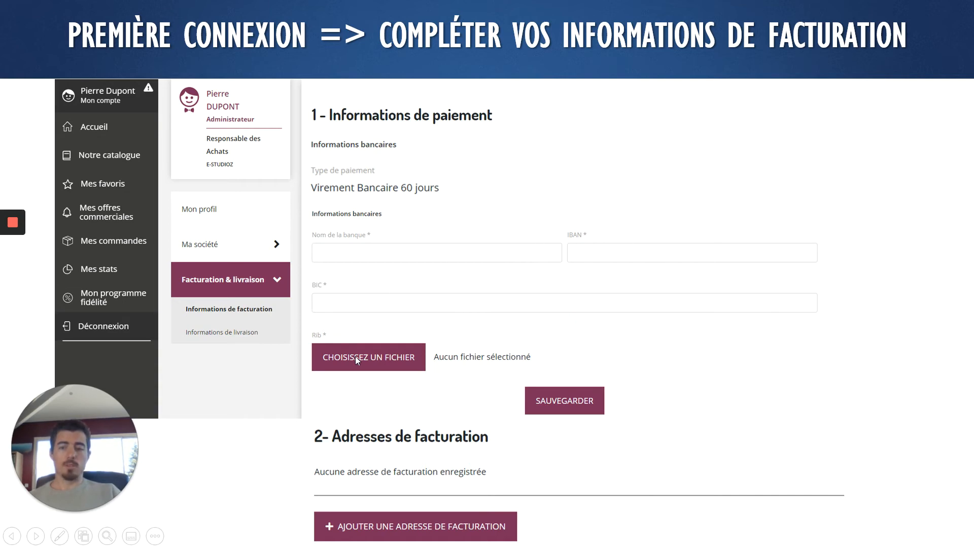
click(669, 464)
click(530, 448)
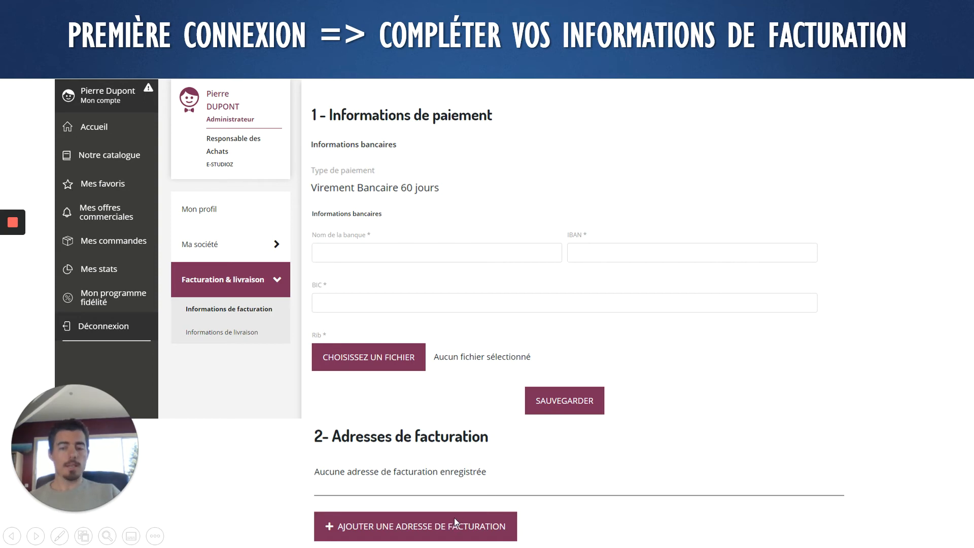
click(485, 479)
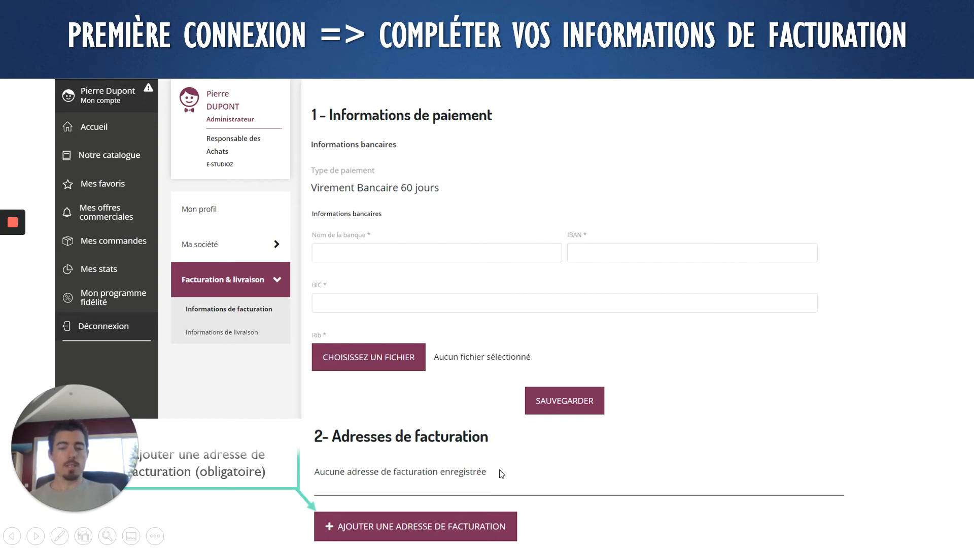
click(506, 484)
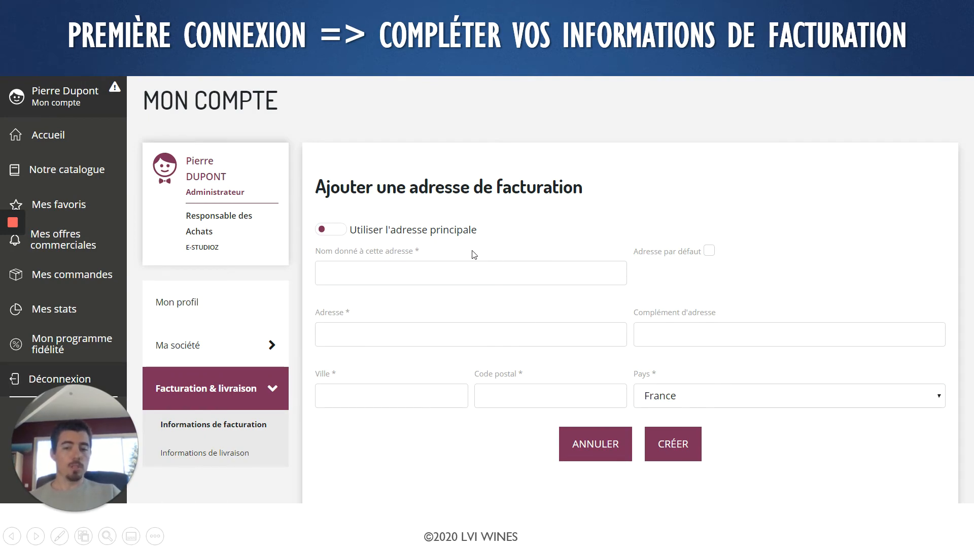
- Dismiss the main-address tip and move on to the delivery information page
click(341, 228)
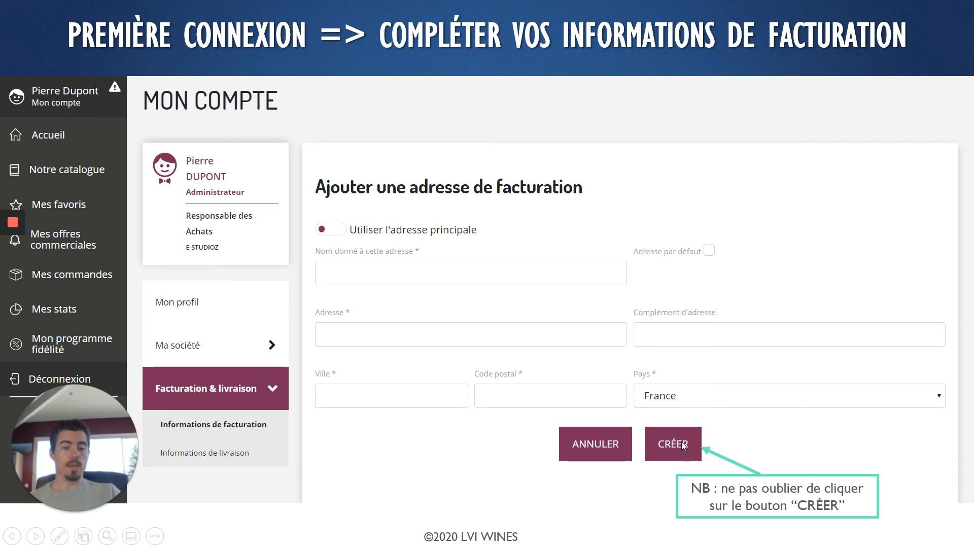
click(515, 295)
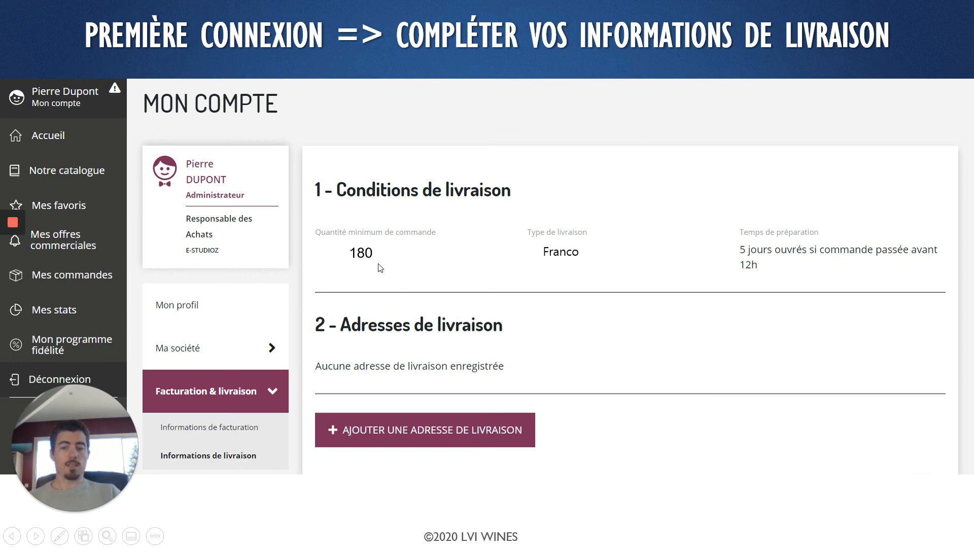
- Highlight minimum quantity 180, Franco delivery and preparation time, then open the delivery address form
mouse_move(388, 265)
mouse_down()
mouse_move(339, 265)
mouse_move(369, 265)
mouse_up()
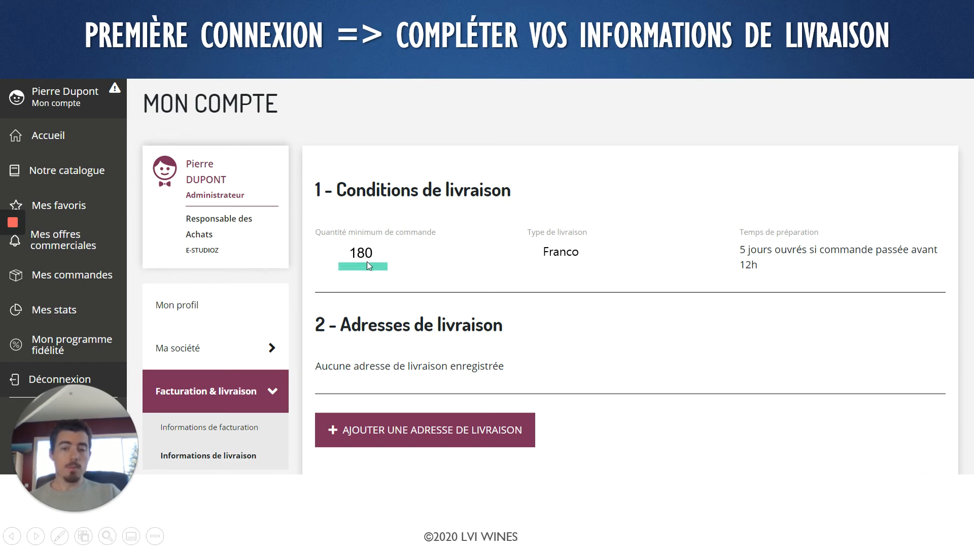
drag(538, 264, 587, 264)
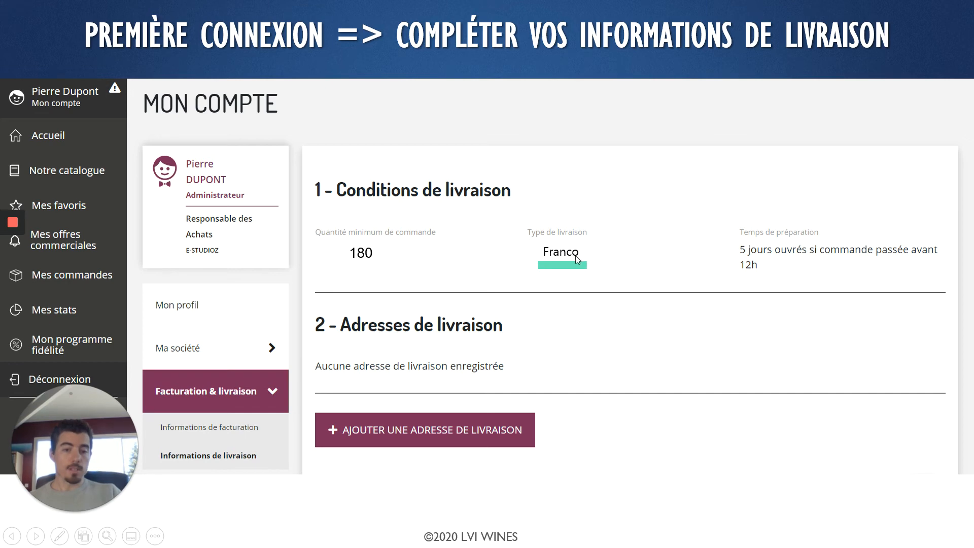
click(782, 261)
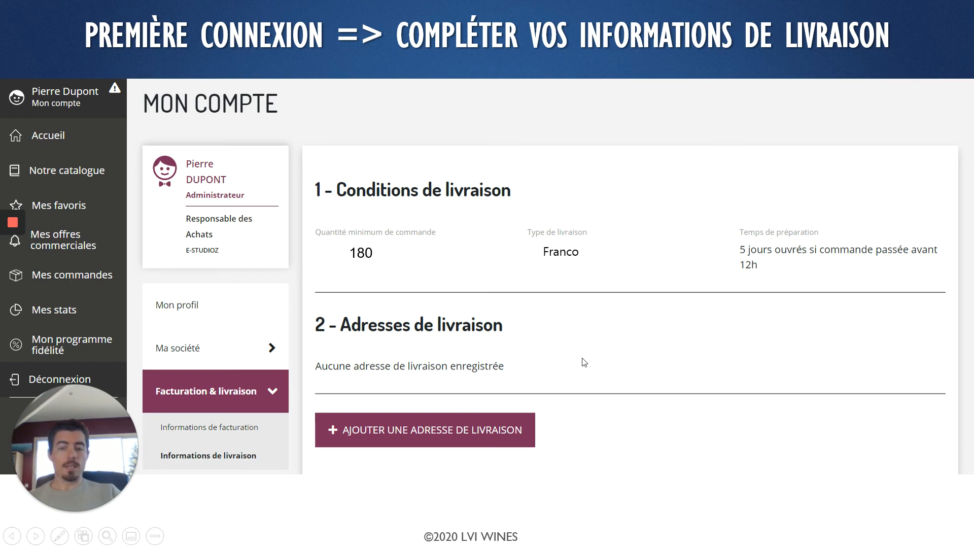
click(568, 373)
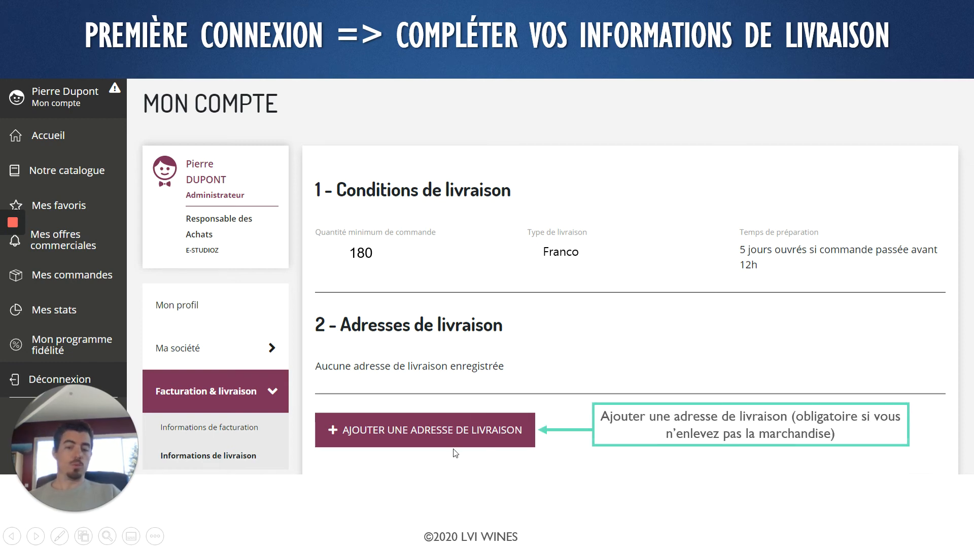
click(460, 471)
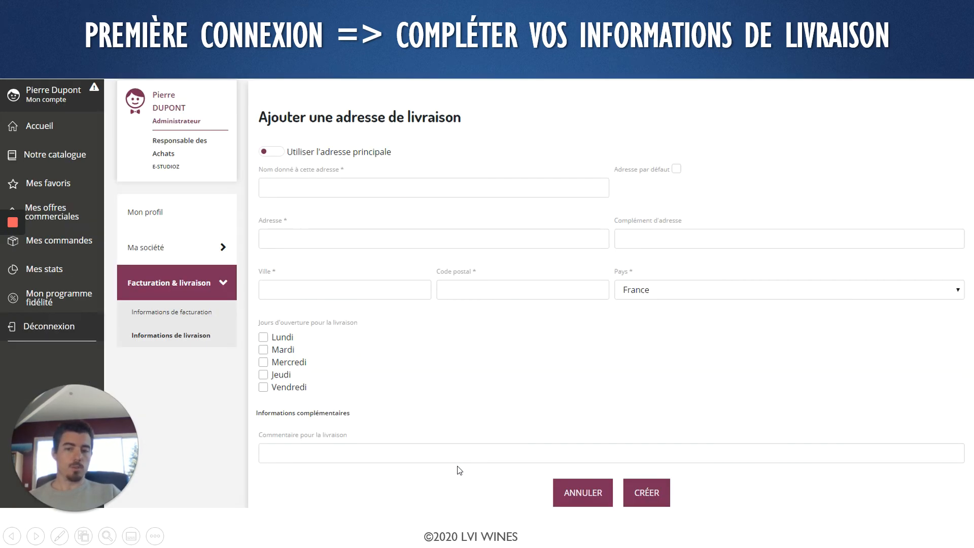
- Review the main-address tip, the delivery opening days and the delivery comments field
click(397, 189)
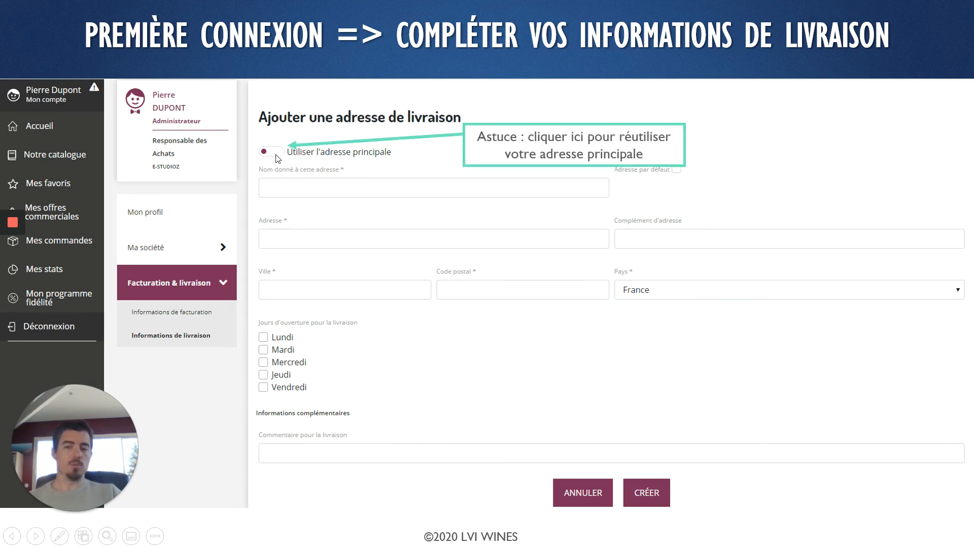
click(415, 214)
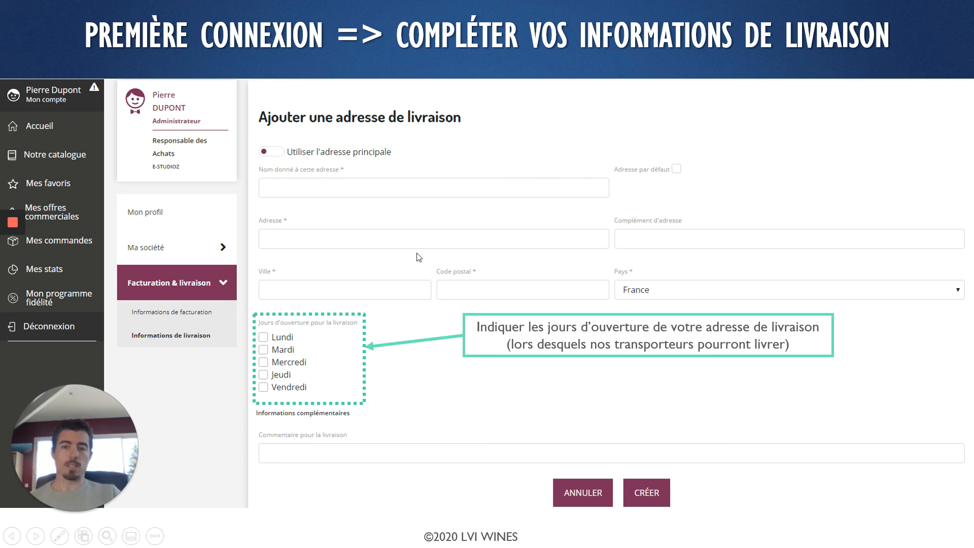
click(460, 214)
click(474, 288)
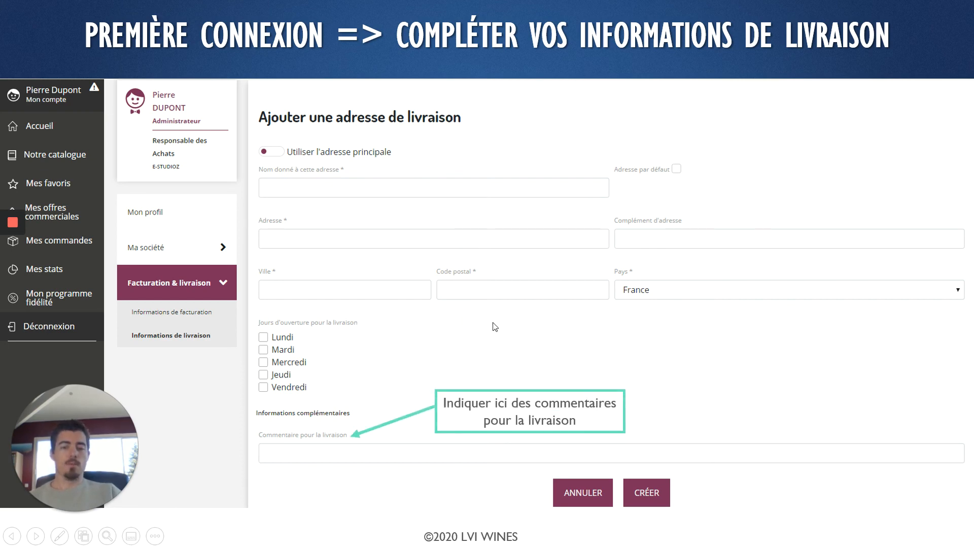
- Enter 'Accessibilité en petit porteur svp' as the delivery comment, create the address, and return to Mon profil
click(384, 457)
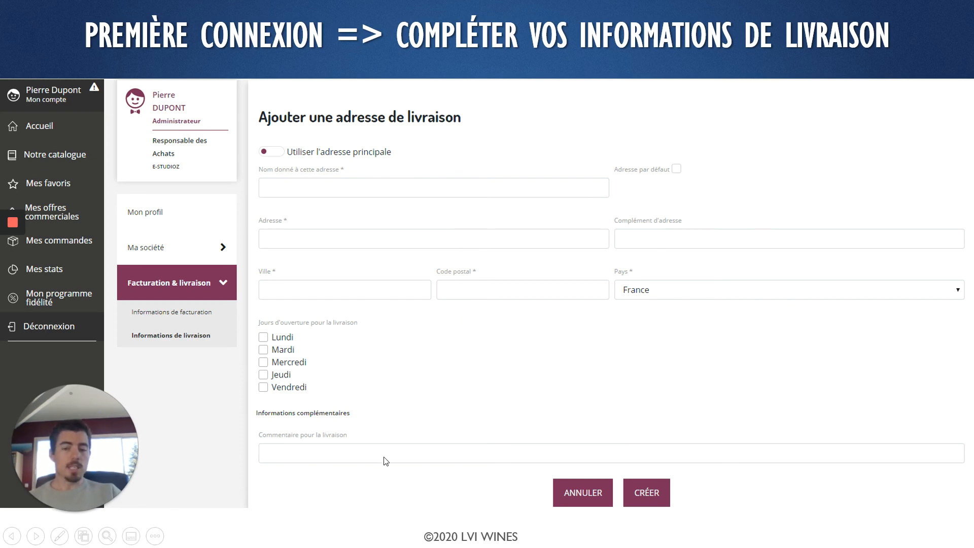
click(476, 412)
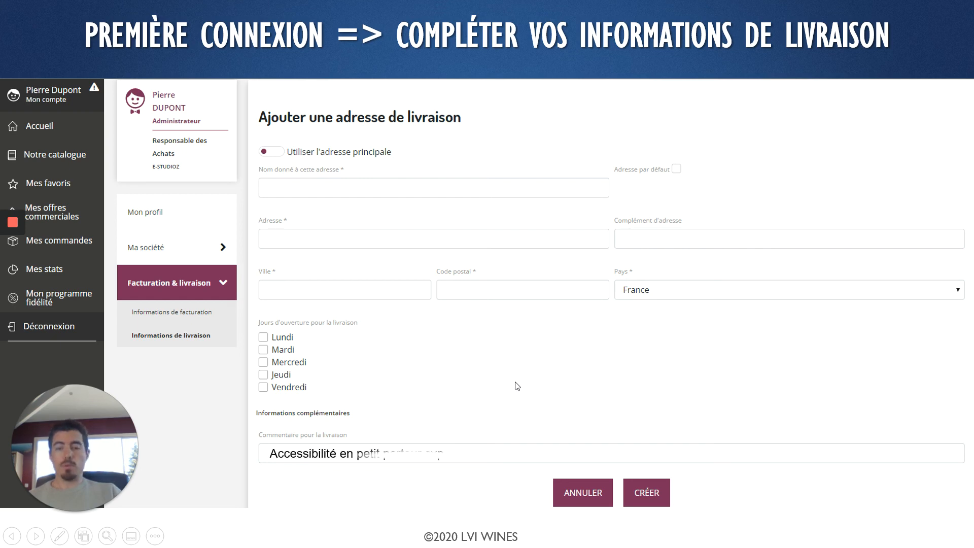
click(698, 500)
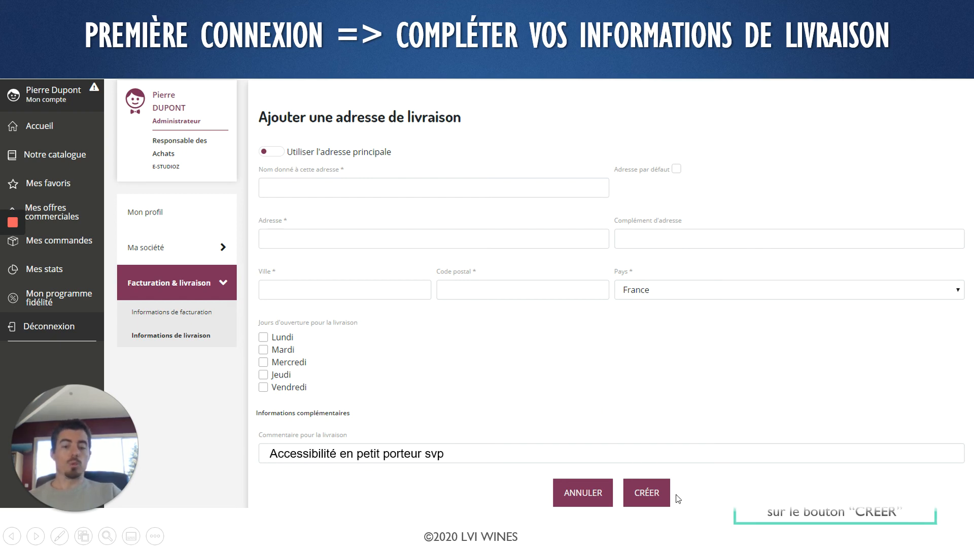
click(571, 358)
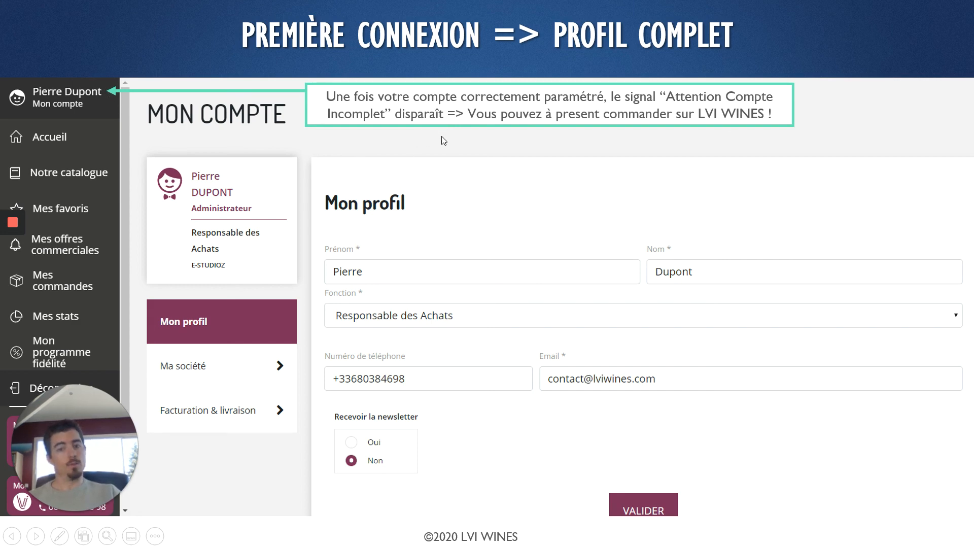
- Advance through the LVI Wines home page to the closing 'Merci ! Gardons le contact' slide
click(497, 142)
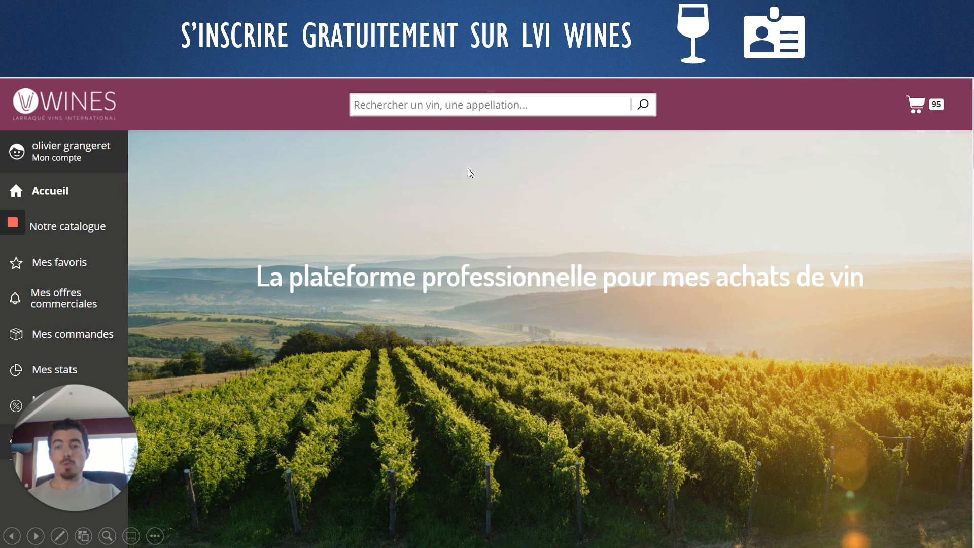
click(507, 170)
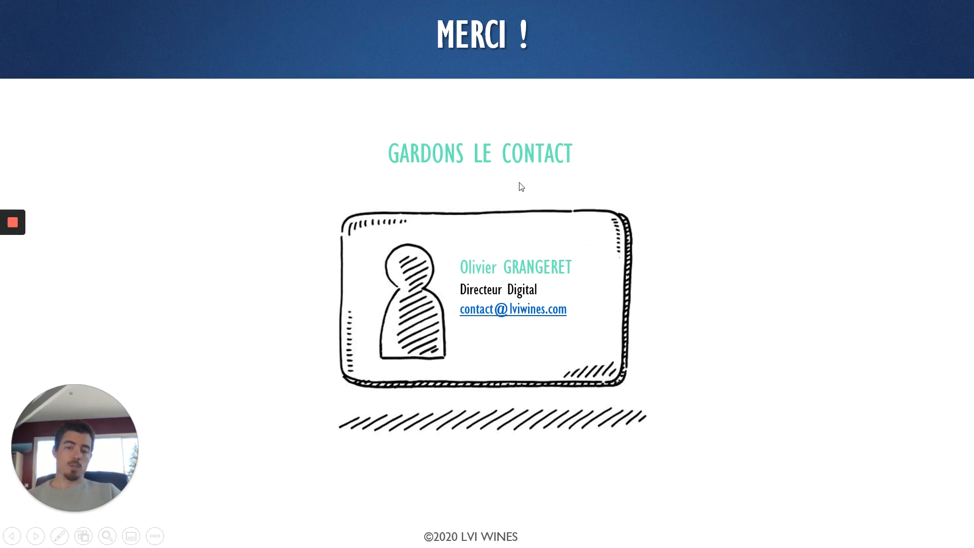